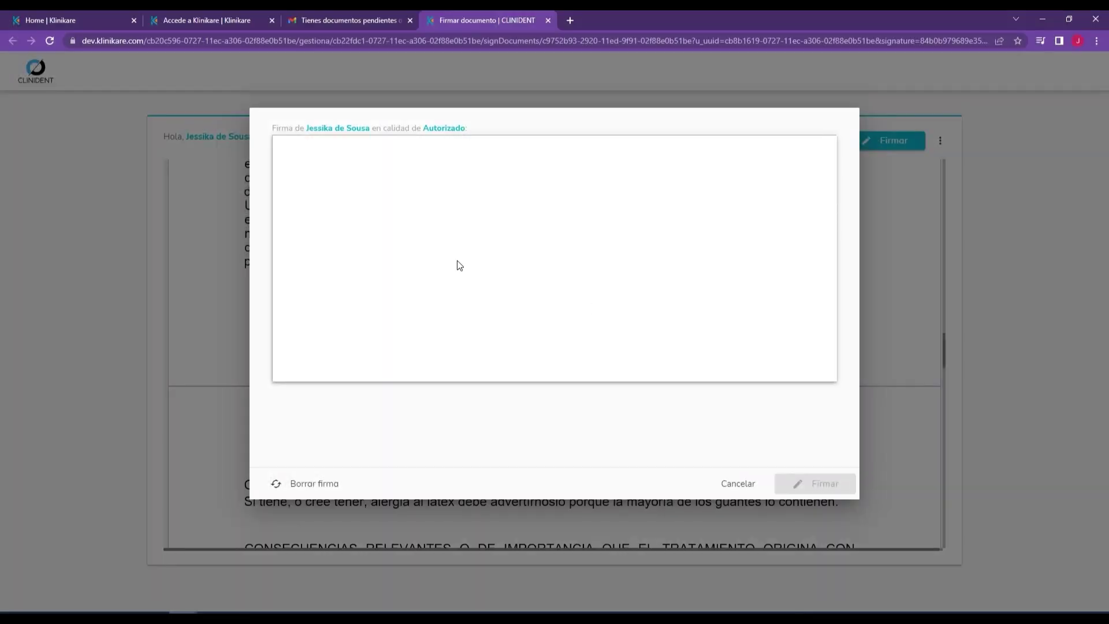
Step: Draw the signature on the tablet signing form
{"action": "mouse_move", "coordinate": [510, 198]}
{"action": "left_mouse_down"}
{"action": "mouse_move", "coordinate": [443, 255]}
{"action": "mouse_move", "coordinate": [516, 240]}
{"action": "left_mouse_up"}
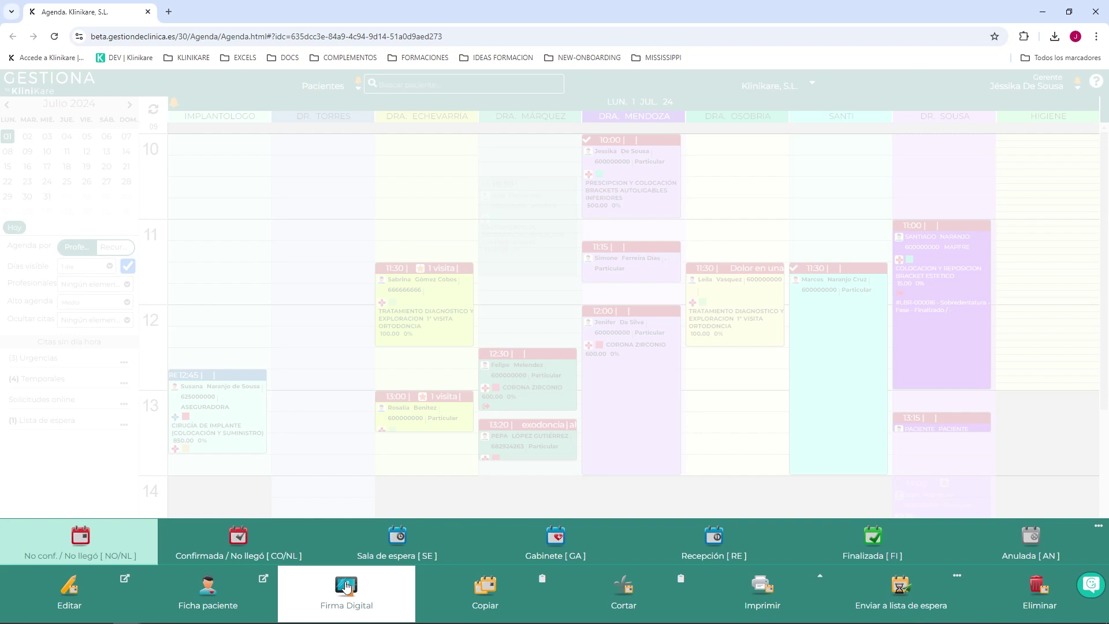
{"action": "left_click", "coordinate": [347, 587]}
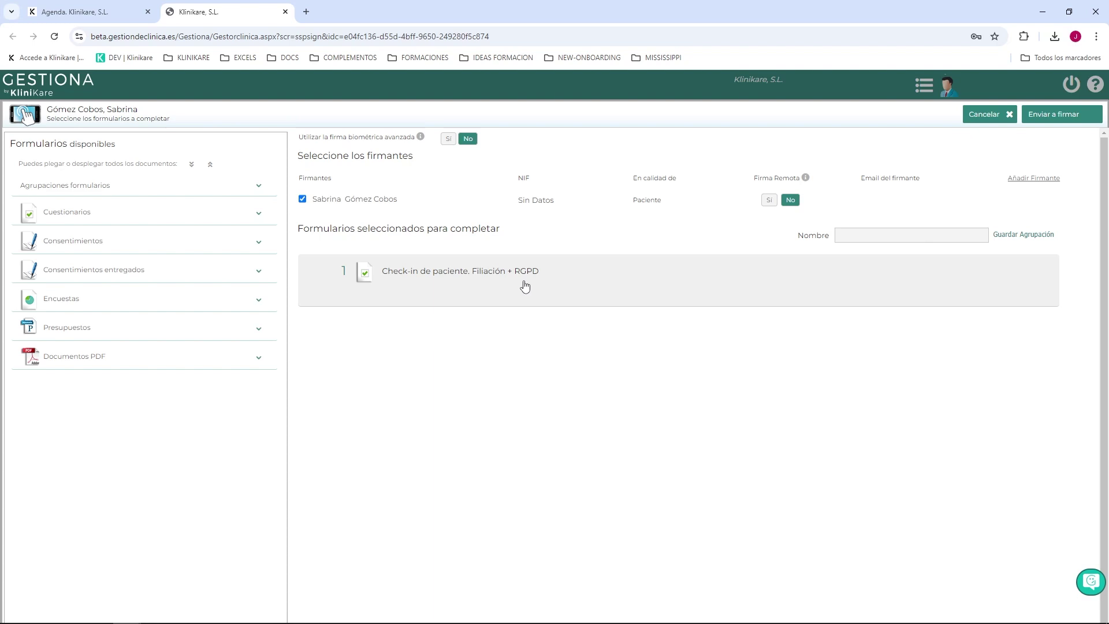
{"action": "left_click", "coordinate": [65, 209]}
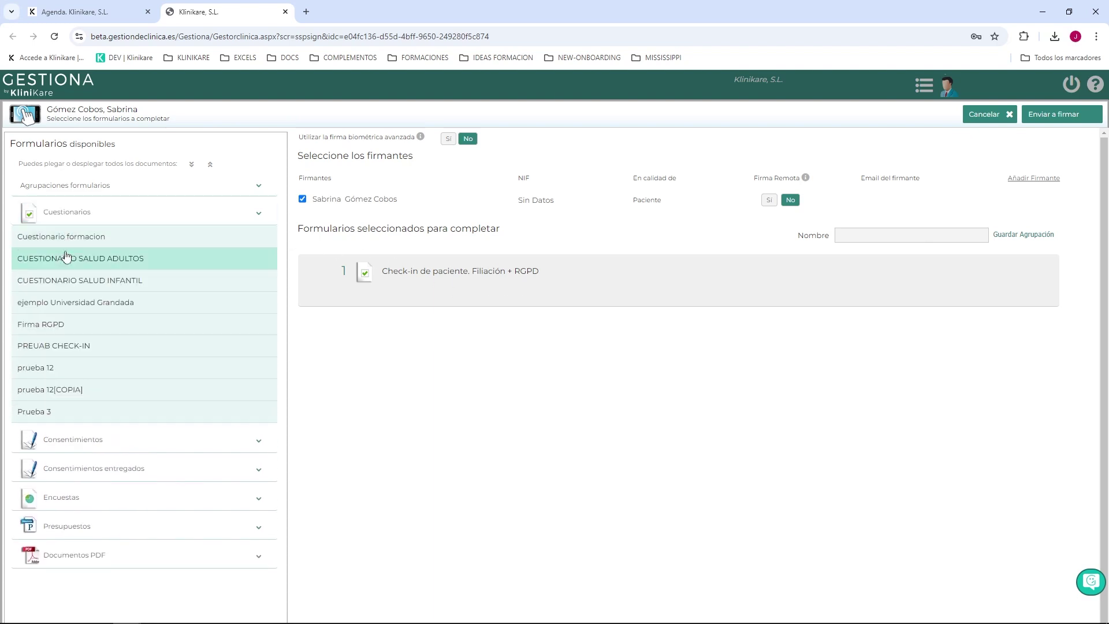
{"action": "left_click", "coordinate": [63, 283]}
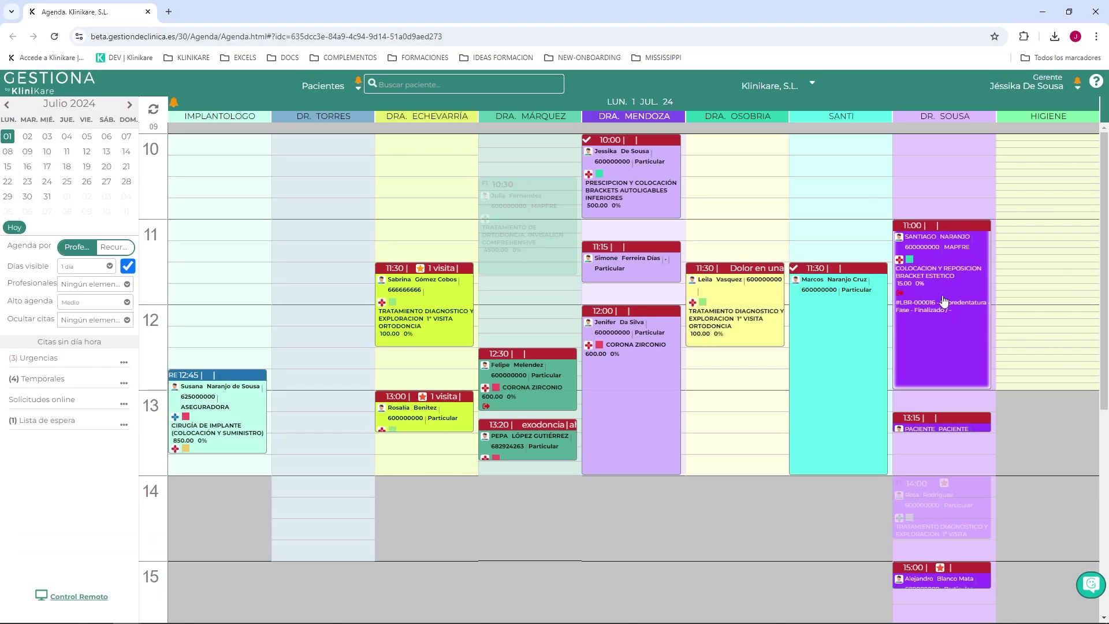
Step: From the 11:00 appointment, open the patient's Documentos and start a new Firma Digital document
{"action": "left_click", "coordinate": [942, 293]}
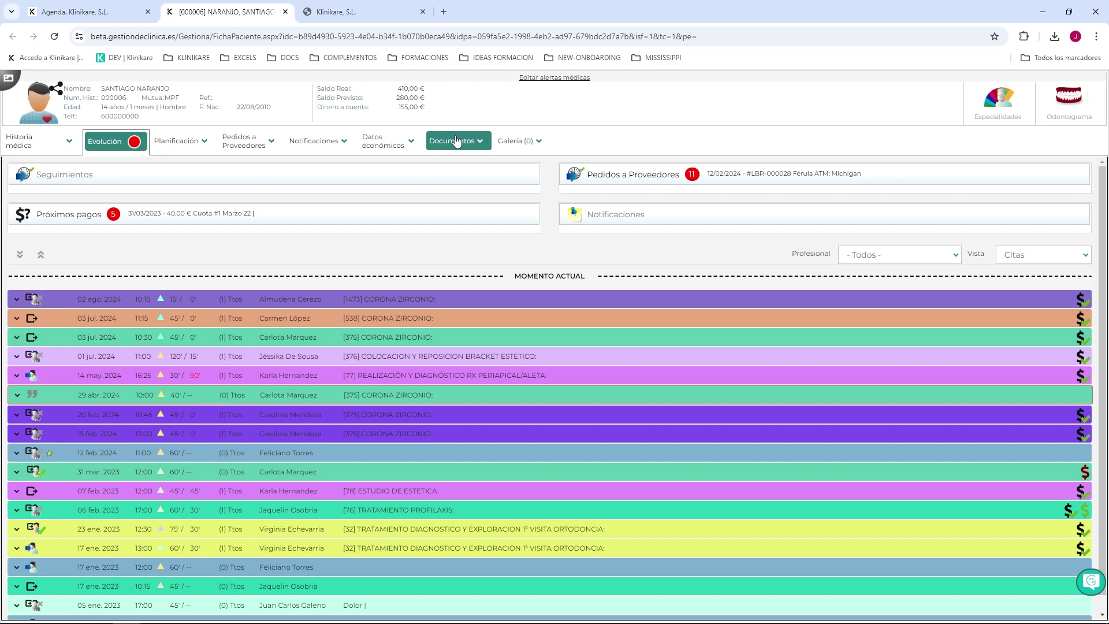
{"action": "left_click", "coordinate": [456, 142]}
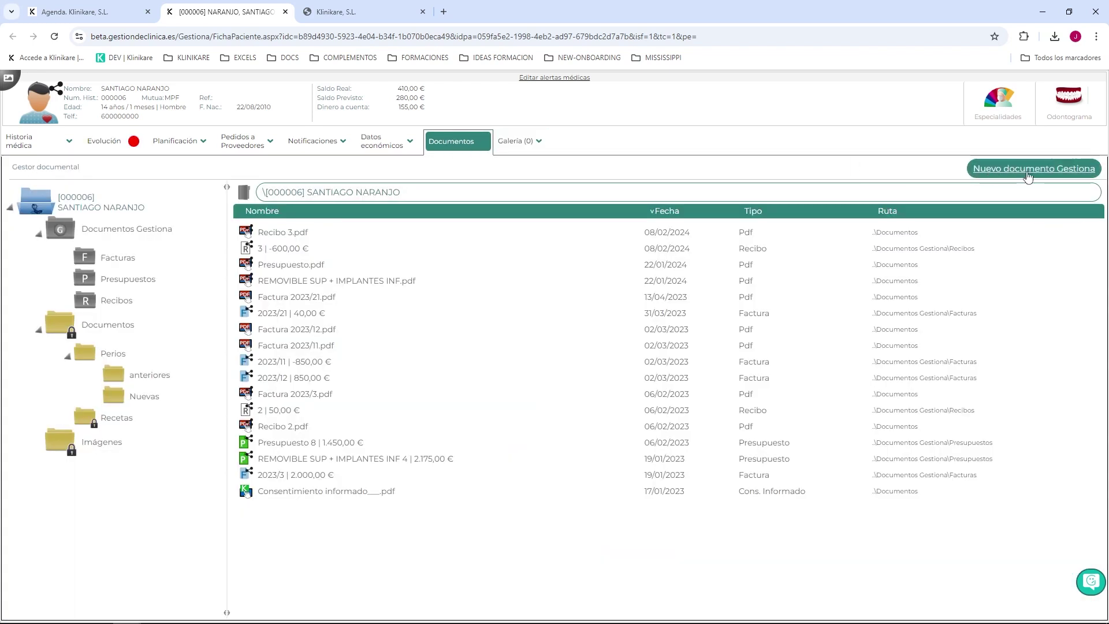
{"action": "left_click", "coordinate": [1009, 169]}
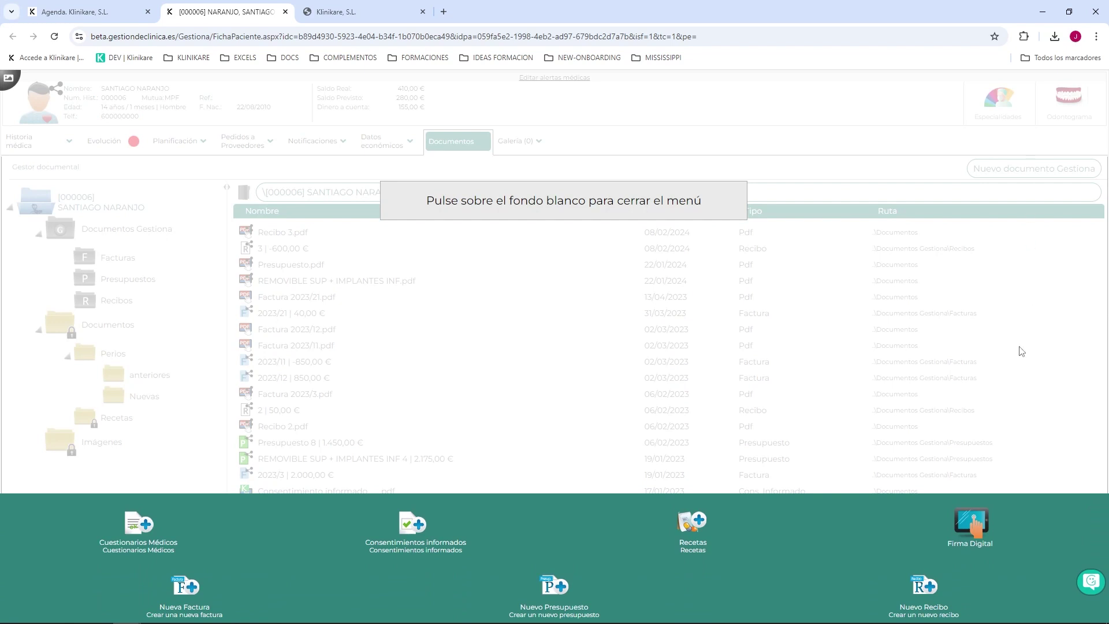
{"action": "left_click", "coordinate": [984, 524]}
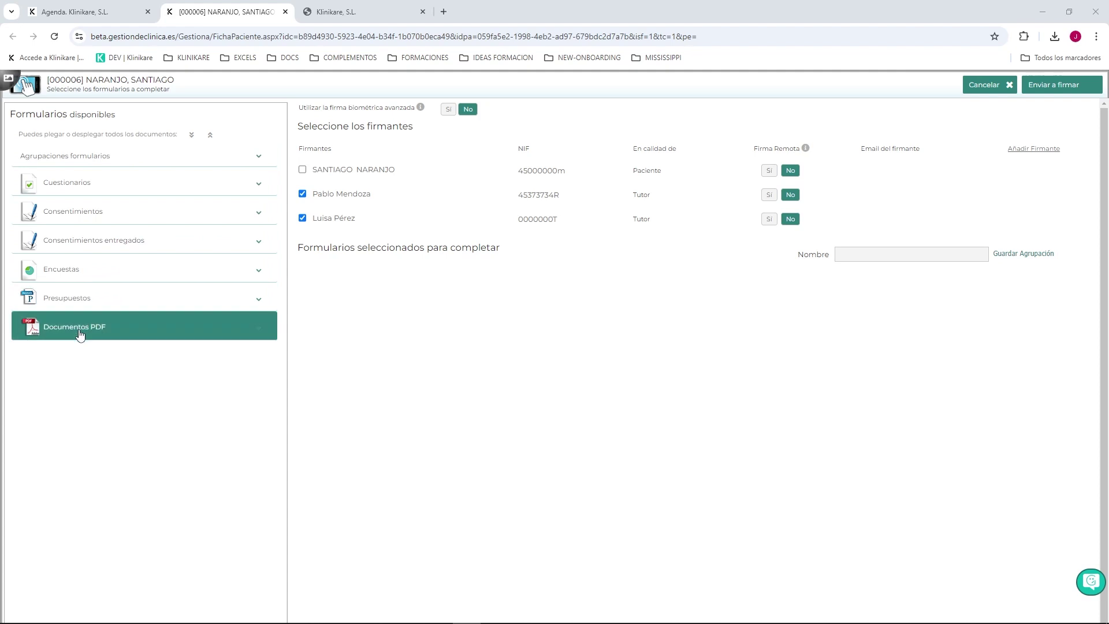
Step: Select 1. CABECERA INFANTIL, Ortodoncia and 2. PIE INFANTIL consents and link them together
{"action": "left_click", "coordinate": [75, 189]}
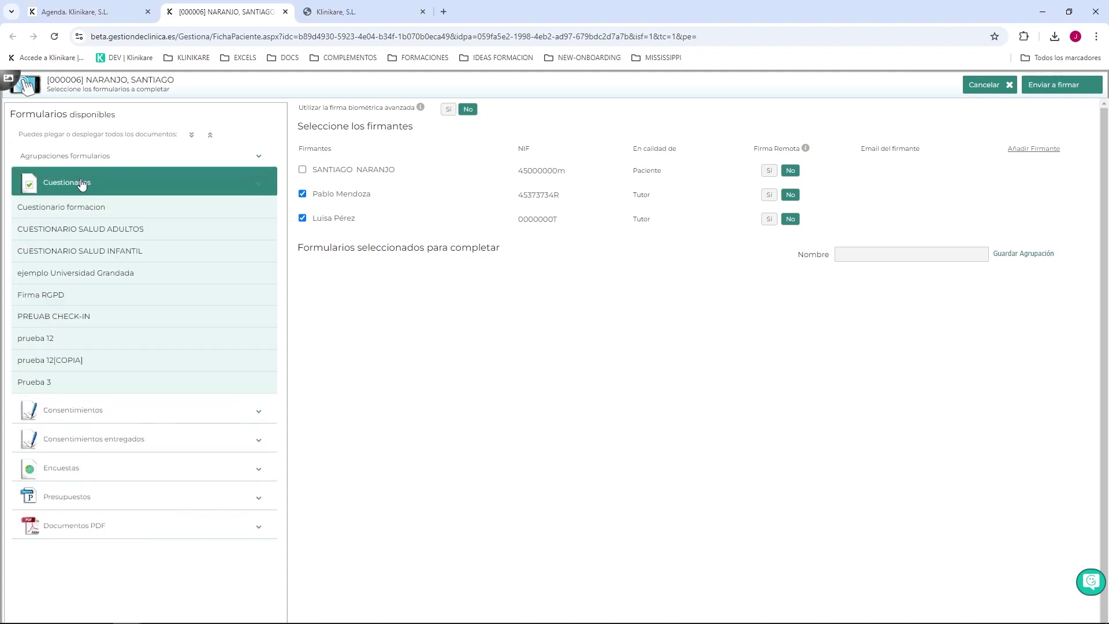
{"action": "left_click", "coordinate": [82, 184]}
{"action": "left_click", "coordinate": [85, 212]}
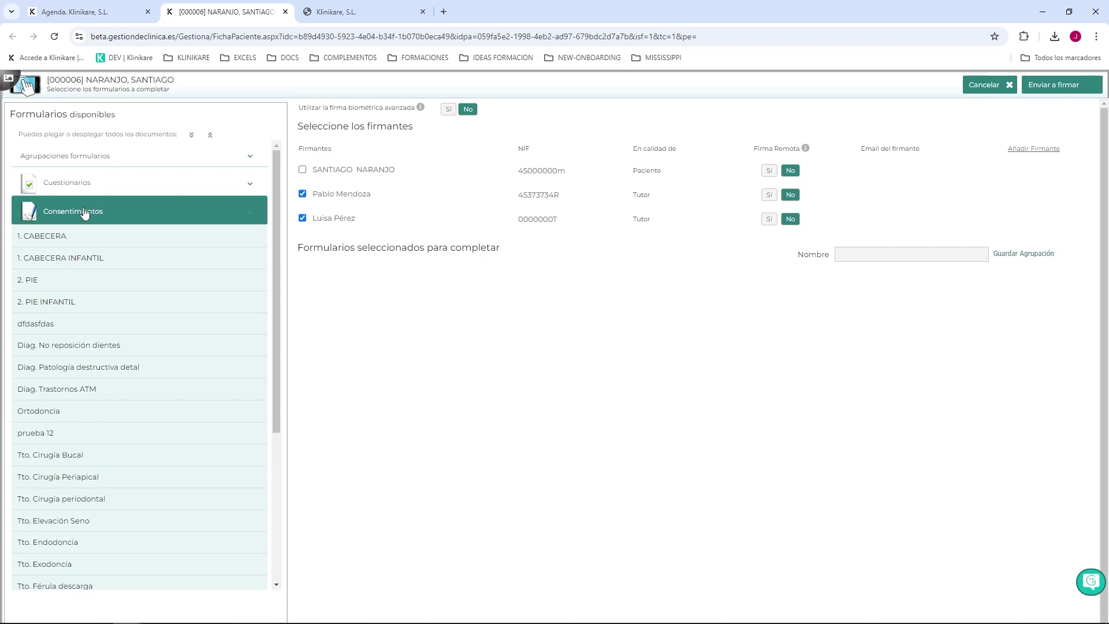
{"action": "left_click", "coordinate": [82, 234]}
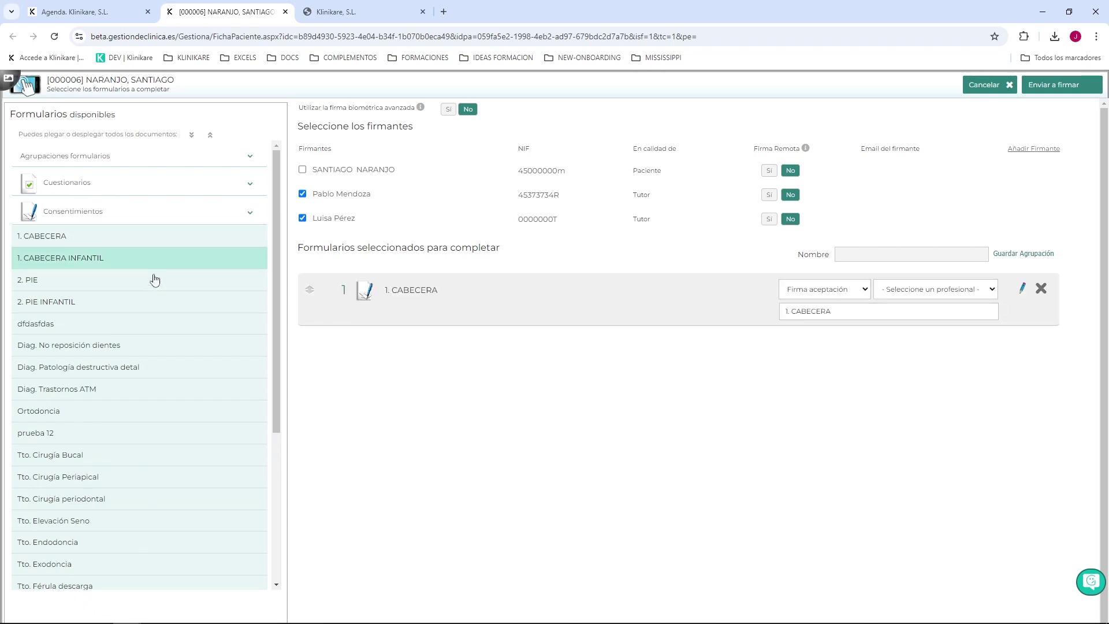
{"action": "left_click", "coordinate": [87, 410]}
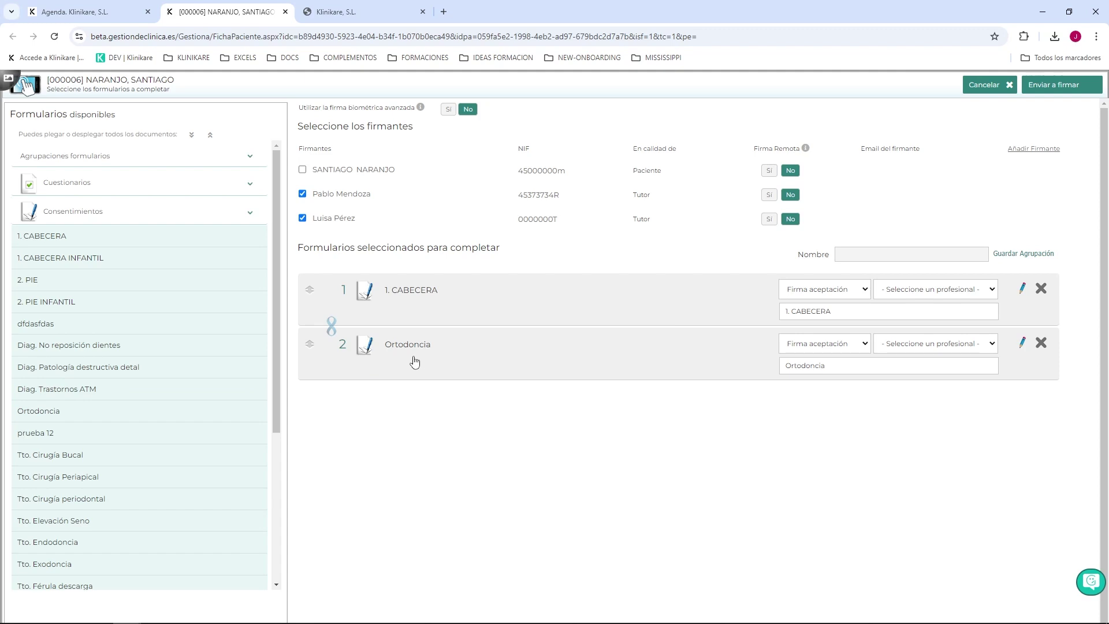
{"action": "left_click", "coordinate": [107, 287]}
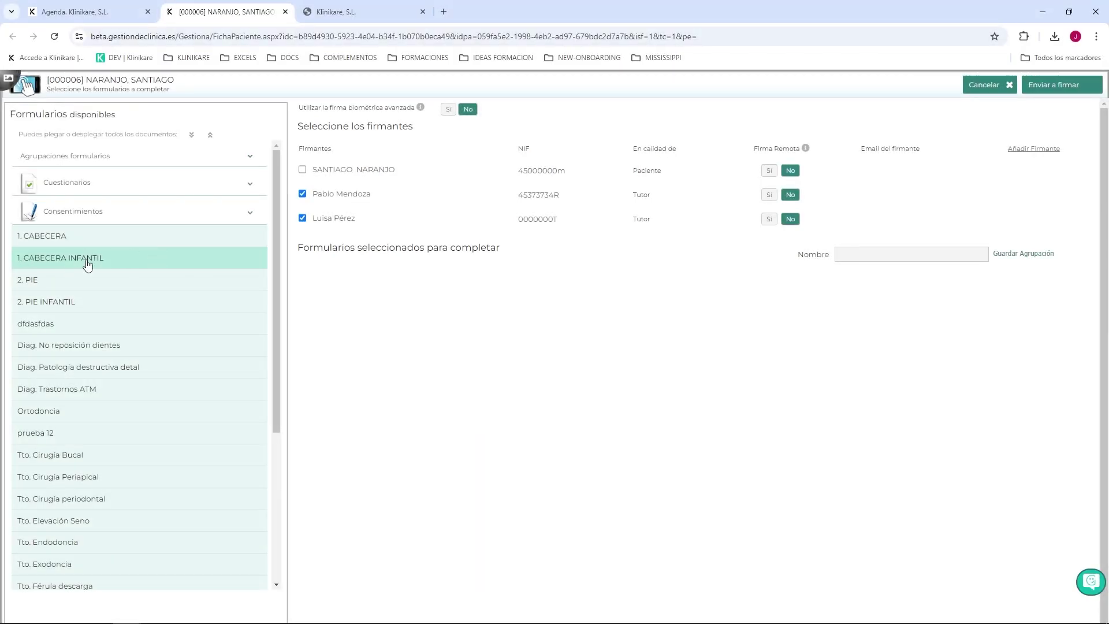
{"action": "left_click", "coordinate": [87, 265]}
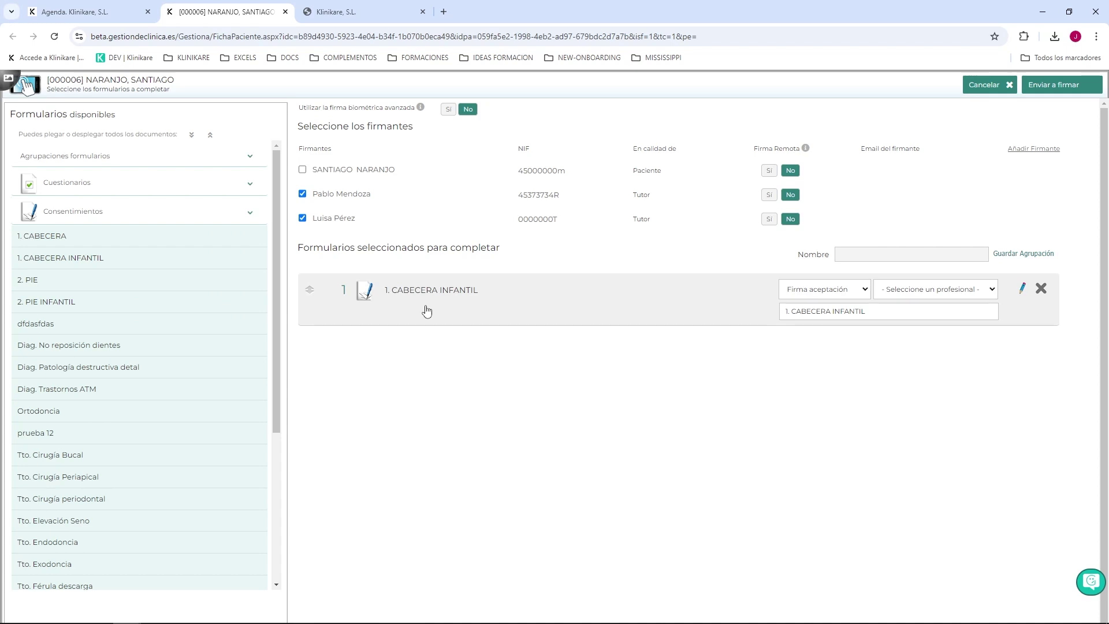
{"action": "left_click", "coordinate": [40, 415]}
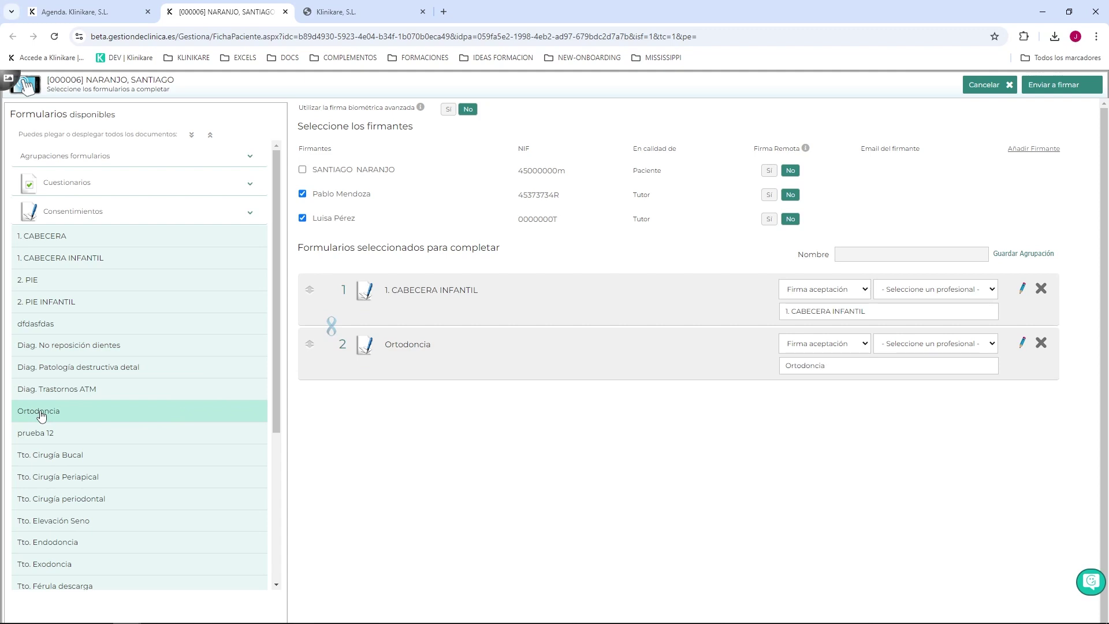
{"action": "left_click", "coordinate": [37, 306]}
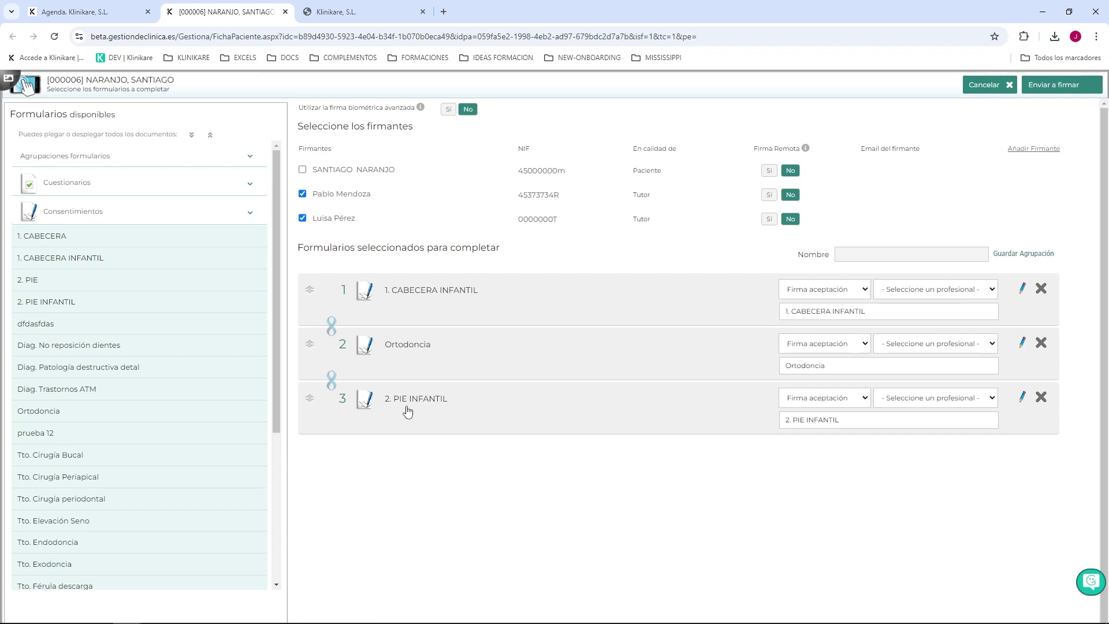
{"action": "left_click", "coordinate": [332, 328]}
{"action": "left_click", "coordinate": [332, 378]}
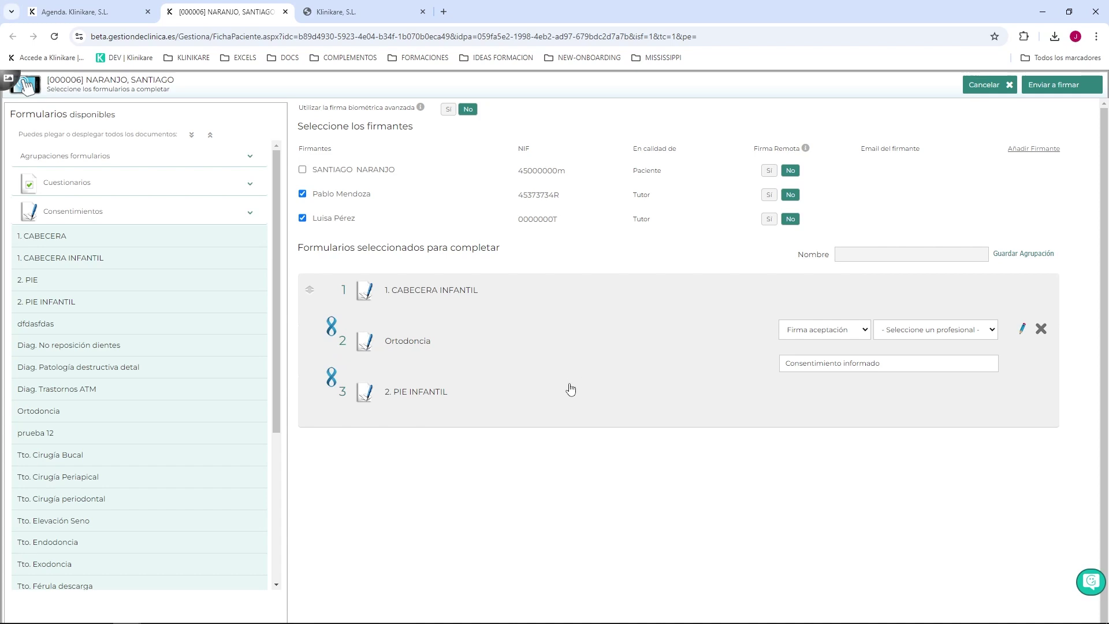
Step: Assign the responsible professional to the linked consent block
{"action": "left_click", "coordinate": [940, 330]}
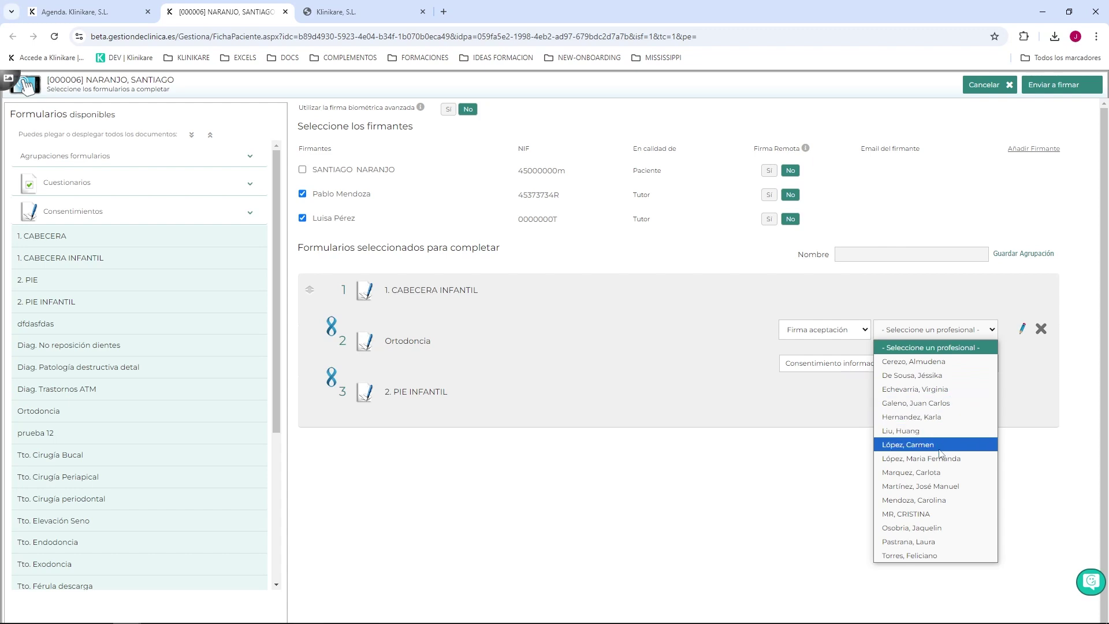
{"action": "left_click", "coordinate": [925, 375]}
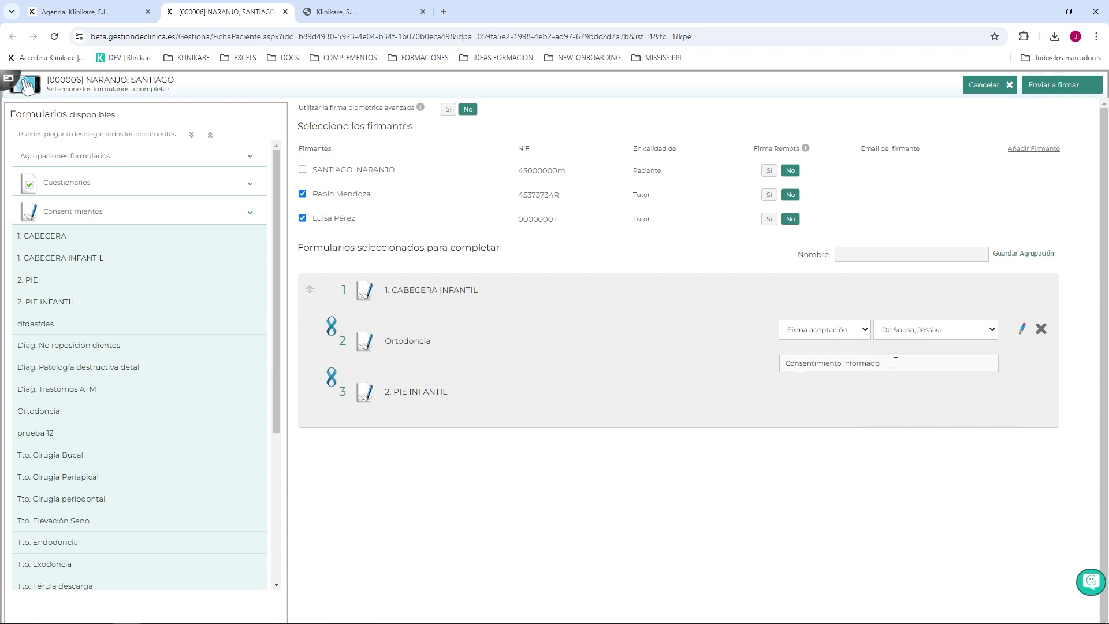
{"action": "type", "text": "ia"}
Step: Add the CUESTIONARIO SALUD INFANTIL questionnaire and move it to the top of the list
{"action": "left_click", "coordinate": [148, 218]}
{"action": "left_click", "coordinate": [123, 187]}
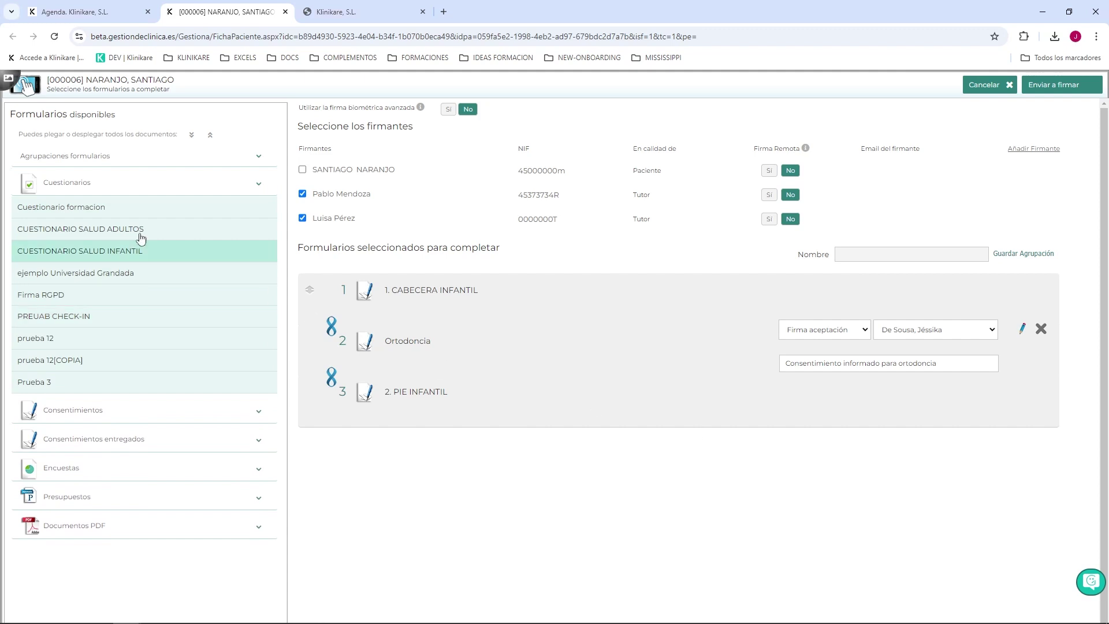
{"action": "left_click", "coordinate": [109, 252]}
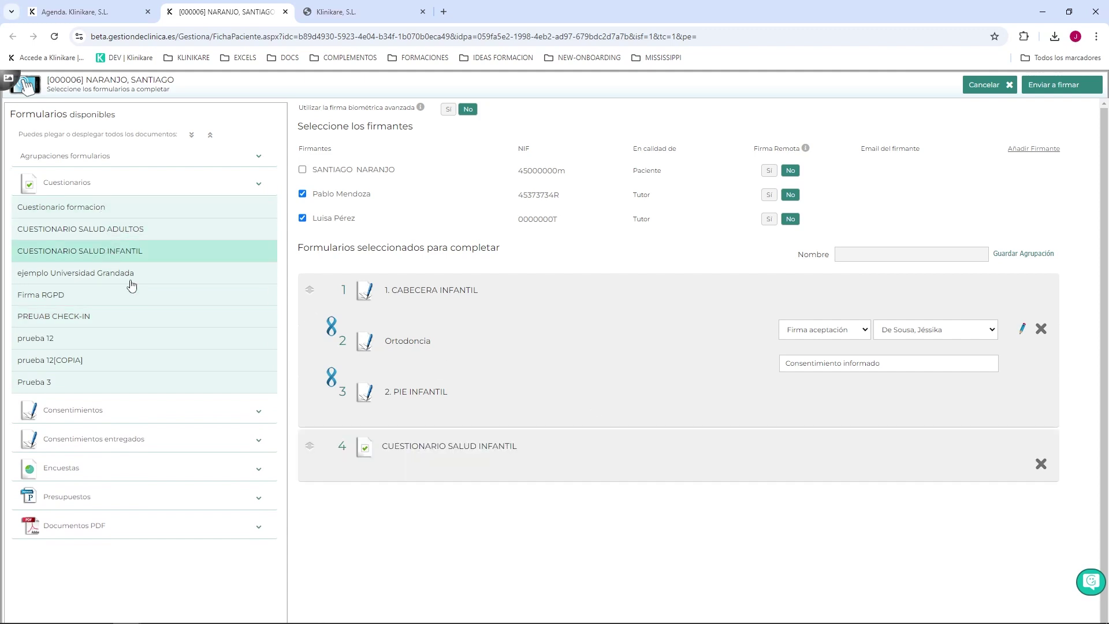
{"action": "left_click_drag", "start_coordinate": [310, 449], "coordinate": [312, 291]}
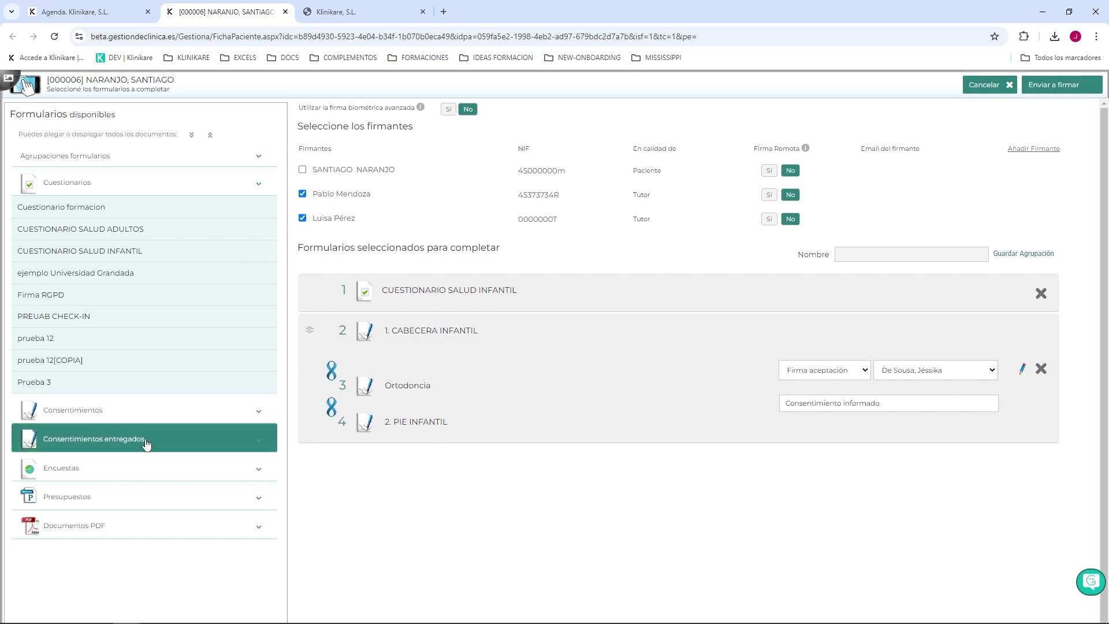
Step: Add the preuab survey from Encuestas to the forms to complete
{"action": "left_click", "coordinate": [141, 467]}
{"action": "left_click", "coordinate": [128, 492]}
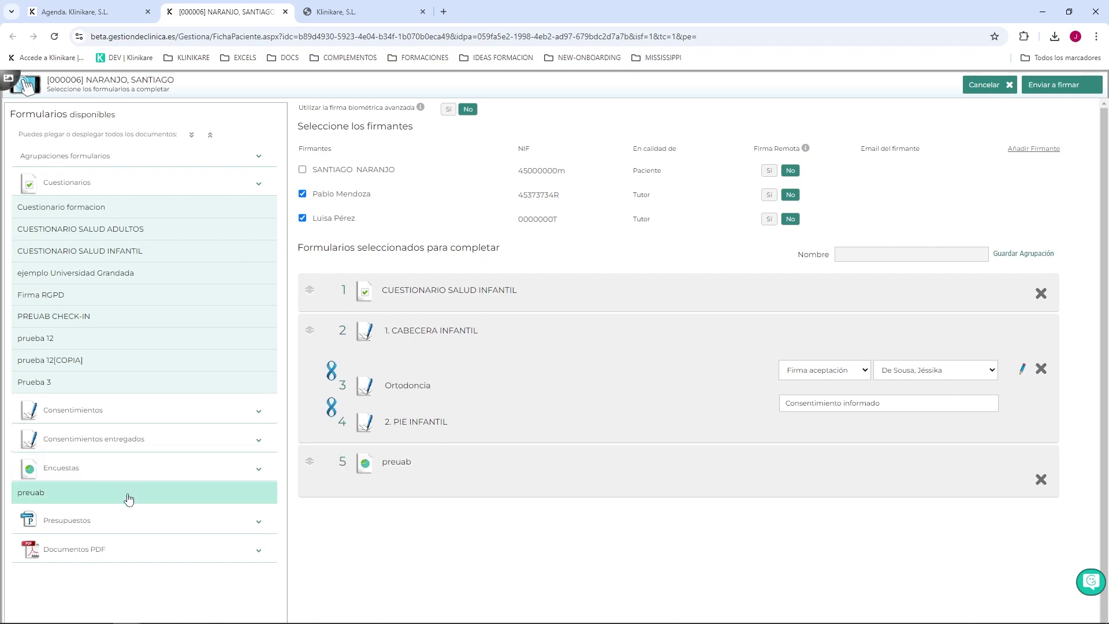
{"action": "mouse_move", "coordinate": [310, 470]}
{"action": "left_mouse_down"}
{"action": "mouse_move", "coordinate": [309, 326]}
{"action": "mouse_move", "coordinate": [309, 475]}
{"action": "left_mouse_up"}
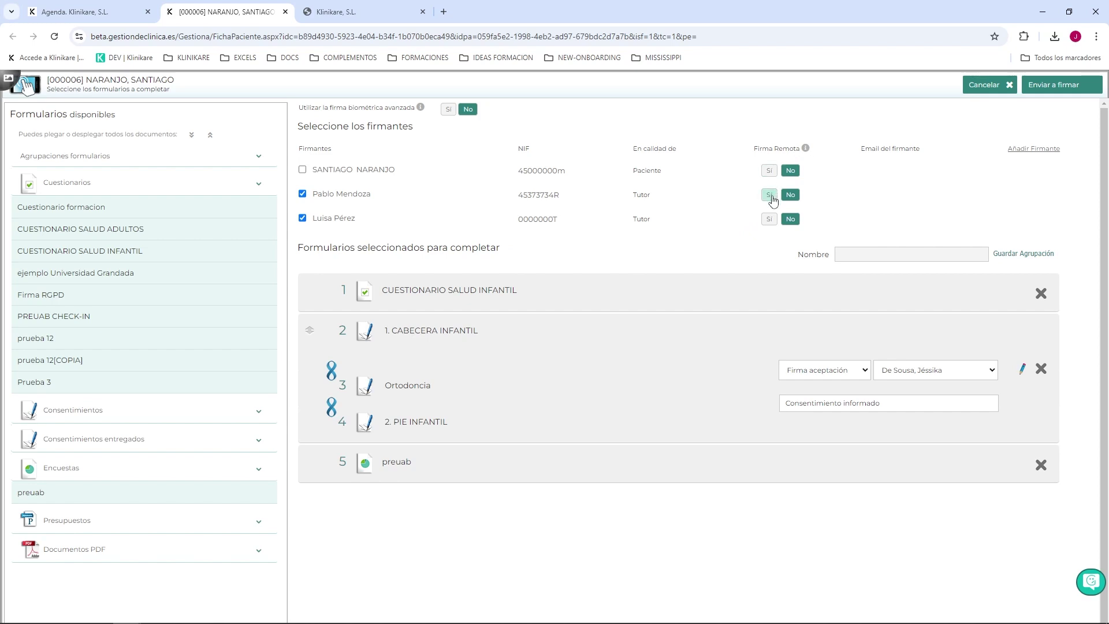
Step: Remove both tutors from the document's signers
{"action": "left_click", "coordinate": [772, 197]}
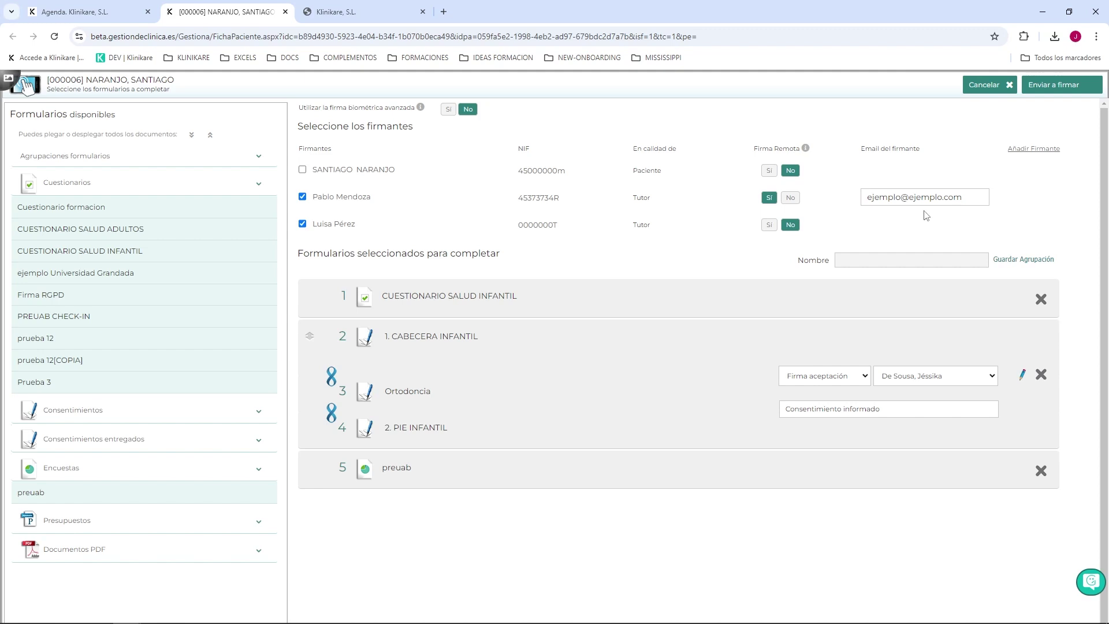
{"action": "left_click", "coordinate": [302, 196]}
{"action": "left_click", "coordinate": [302, 225]}
Step: Add an authorised signer with name, NIF and e-mail, signing remotely with advanced biometric signature
{"action": "left_click", "coordinate": [1039, 149]}
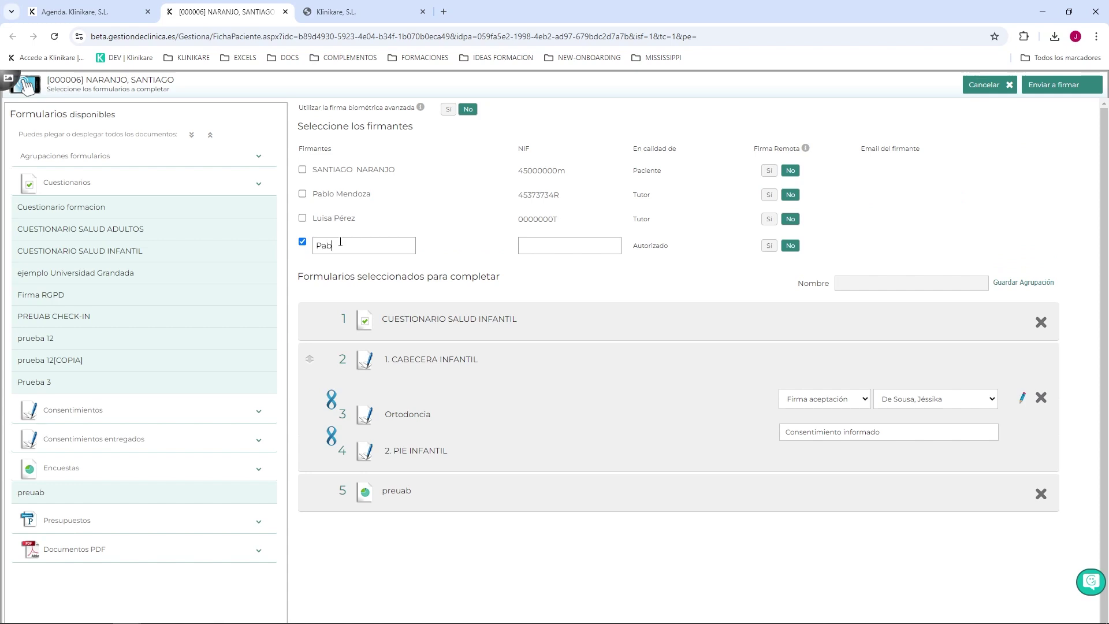
{"action": "left_click", "coordinate": [569, 247]}
{"action": "type", "text": "00000000T"}
{"action": "left_click", "coordinate": [769, 247]}
{"action": "left_click", "coordinate": [882, 245]}
{"action": "type", "text": "ejemplo@ejemplo.com"}
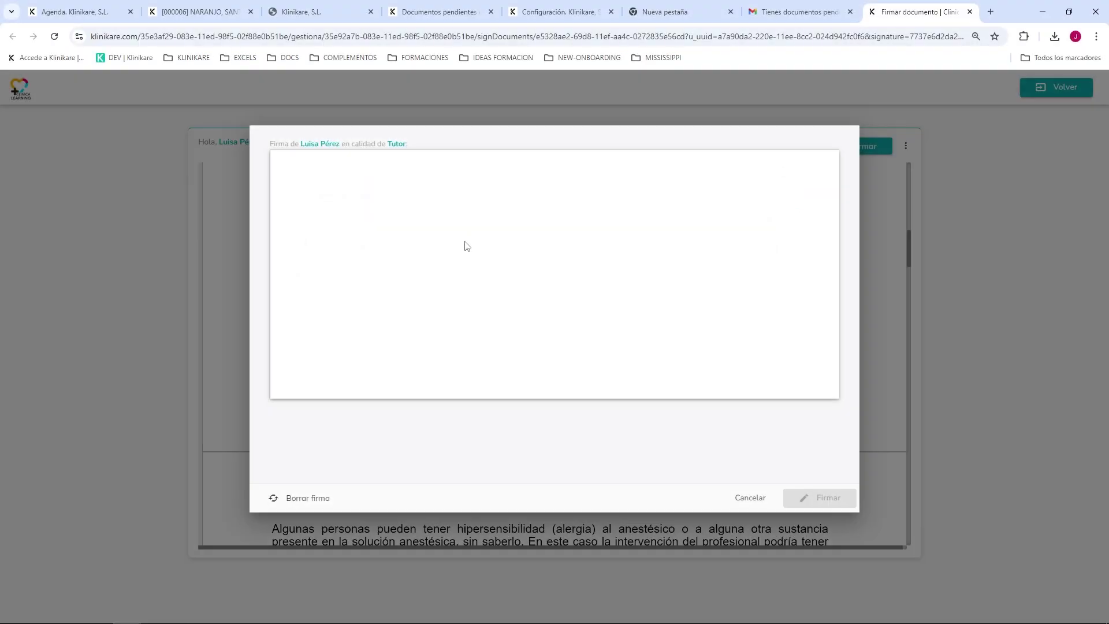
{"action": "mouse_move", "coordinate": [465, 235]}
{"action": "left_mouse_down"}
{"action": "mouse_move", "coordinate": [468, 303]}
{"action": "mouse_move", "coordinate": [527, 300]}
{"action": "mouse_move", "coordinate": [560, 253]}
{"action": "mouse_move", "coordinate": [542, 221]}
{"action": "mouse_move", "coordinate": [411, 280]}
{"action": "mouse_move", "coordinate": [617, 250]}
{"action": "mouse_move", "coordinate": [389, 289]}
{"action": "mouse_move", "coordinate": [501, 250]}
{"action": "mouse_move", "coordinate": [435, 275]}
{"action": "mouse_move", "coordinate": [469, 292]}
{"action": "mouse_move", "coordinate": [446, 301]}
{"action": "left_mouse_up"}
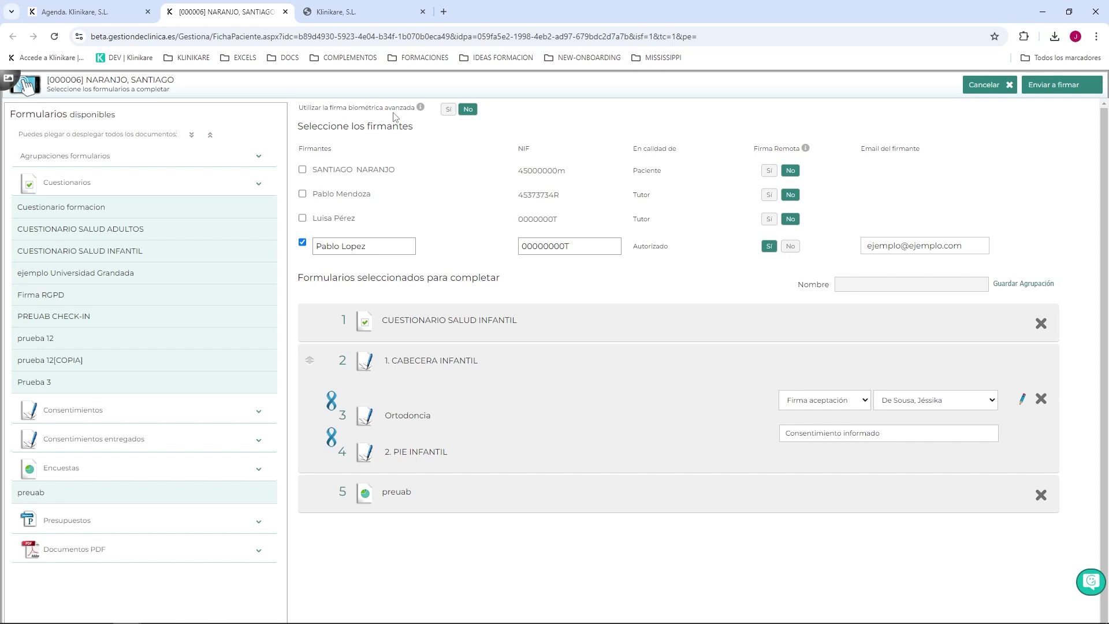
{"action": "left_click", "coordinate": [449, 110]}
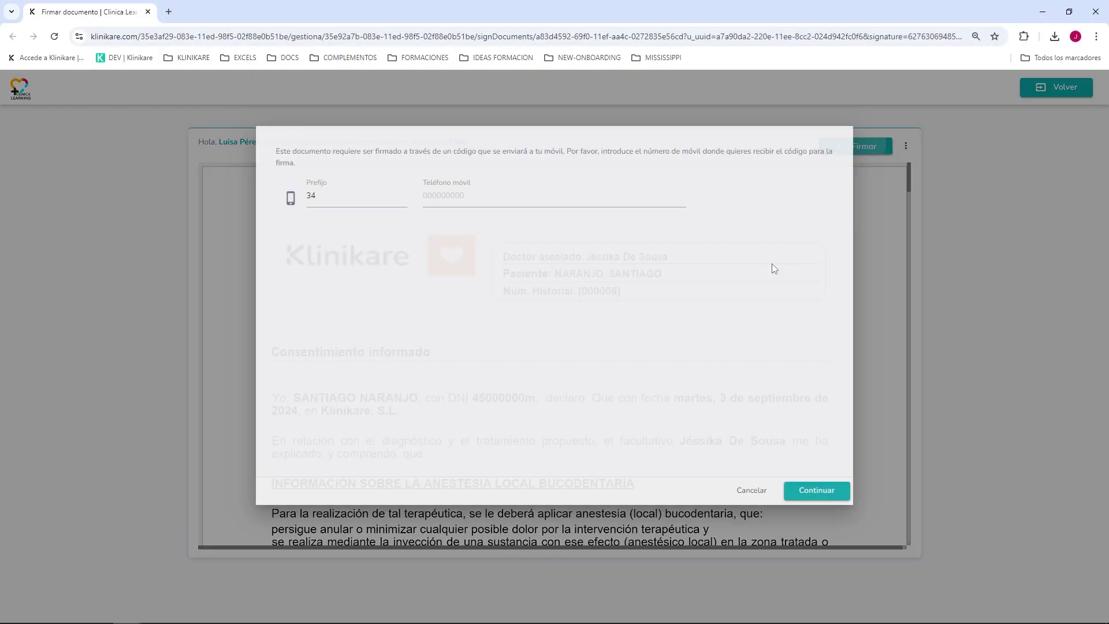
Step: Enter the tutor's mobile number, draw and submit the signature, then validate it with the received code
{"action": "left_click", "coordinate": [830, 500]}
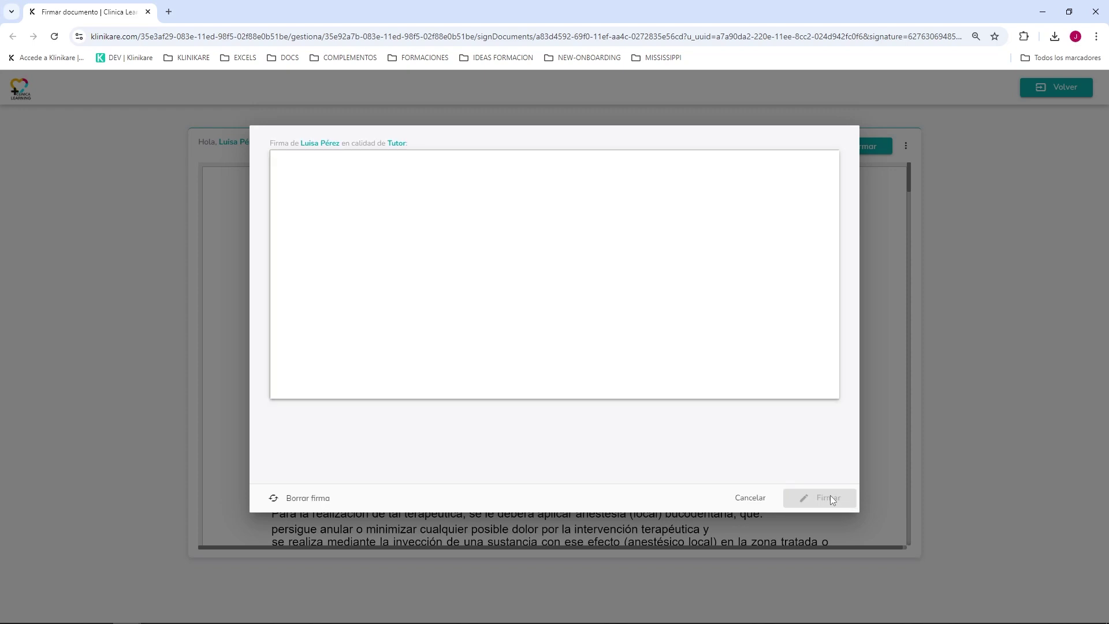
{"action": "mouse_move", "coordinate": [434, 275]}
{"action": "left_mouse_down"}
{"action": "mouse_move", "coordinate": [545, 225]}
{"action": "mouse_move", "coordinate": [508, 231]}
{"action": "mouse_move", "coordinate": [517, 297]}
{"action": "left_mouse_up"}
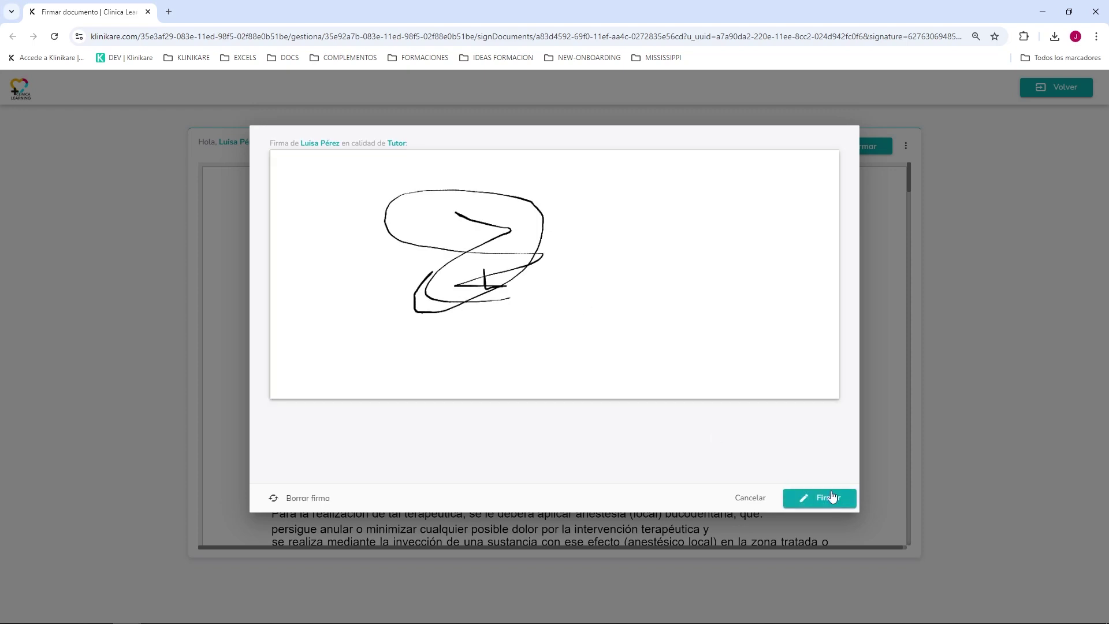
{"action": "left_click", "coordinate": [829, 498]}
{"action": "left_click", "coordinate": [353, 212]}
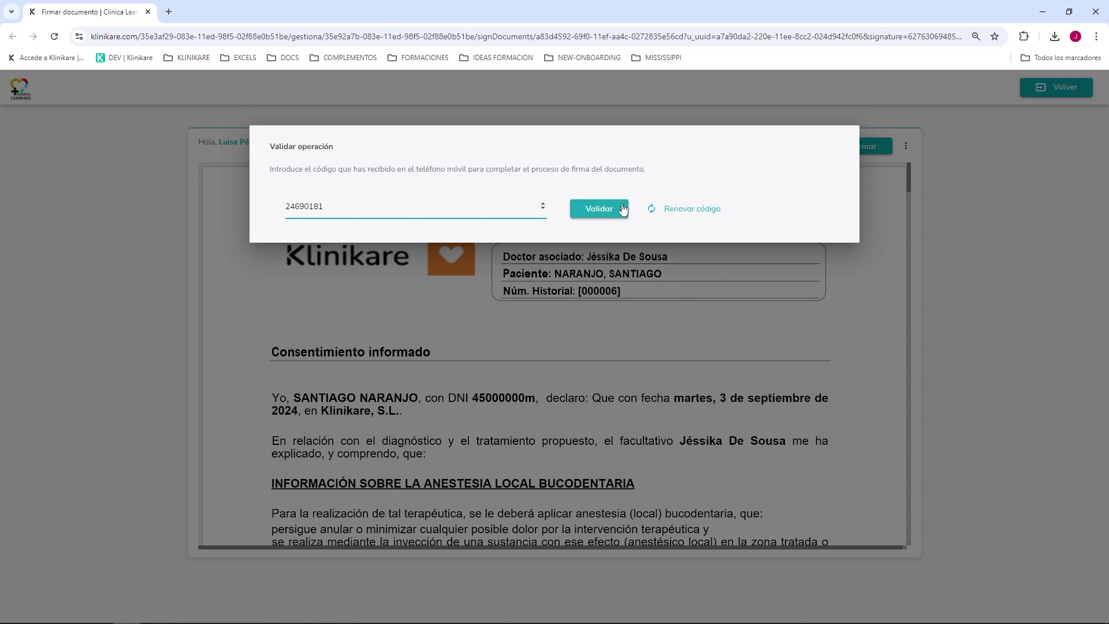
{"action": "left_click", "coordinate": [582, 220]}
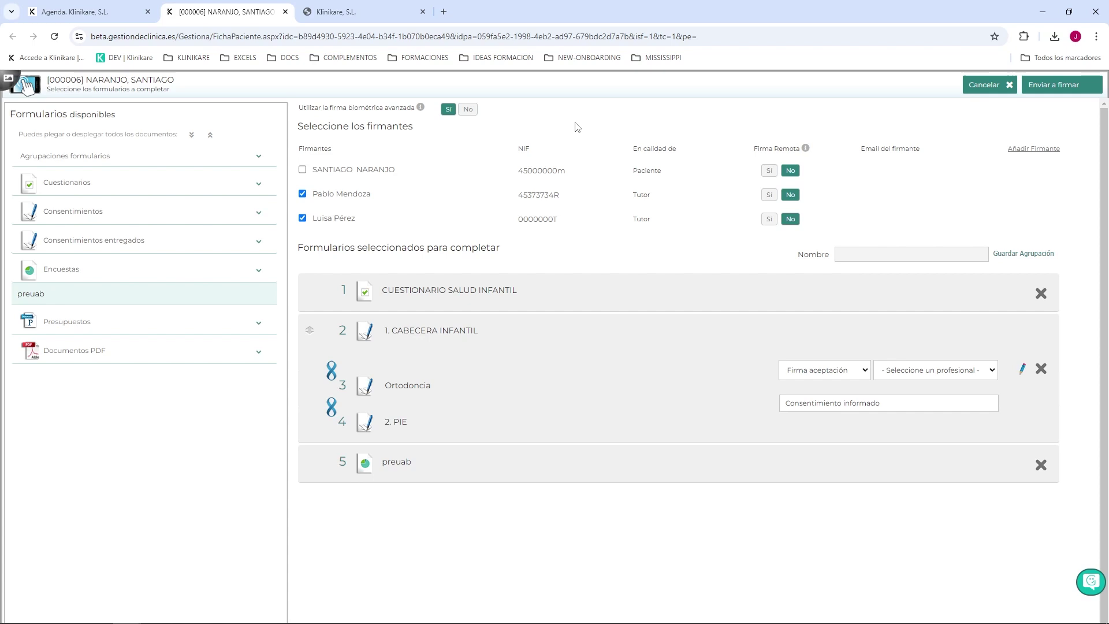
Step: Send the forms for signature and open Documentos sin firmar from the sidebar
{"action": "left_click", "coordinate": [1059, 86]}
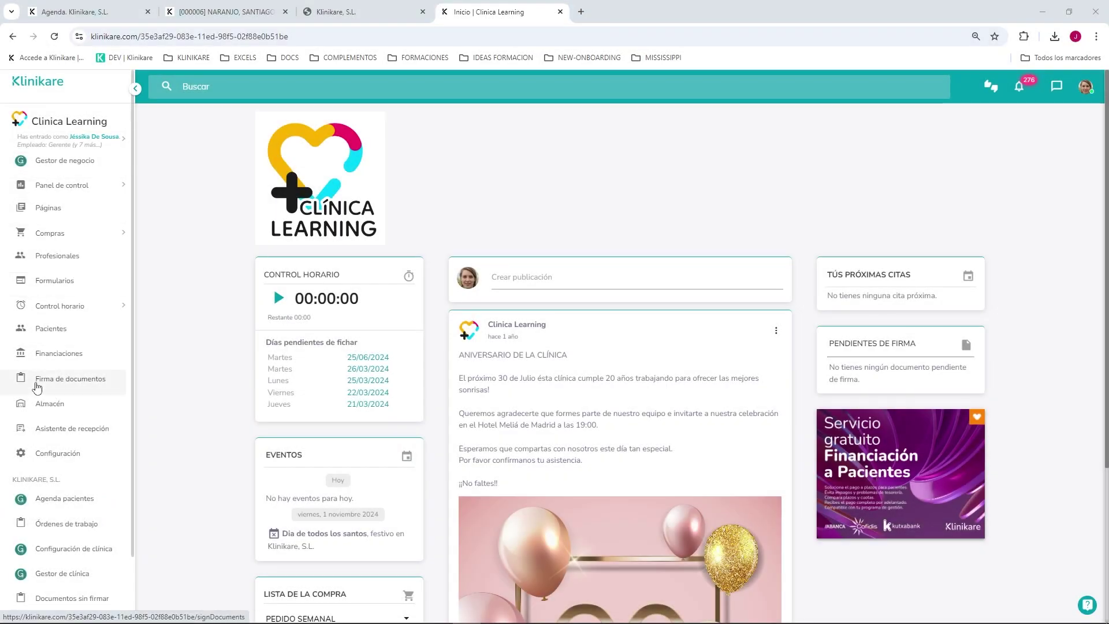
{"action": "scroll", "coordinate": [41, 480], "scroll_direction": "down", "scroll_amount": 1}
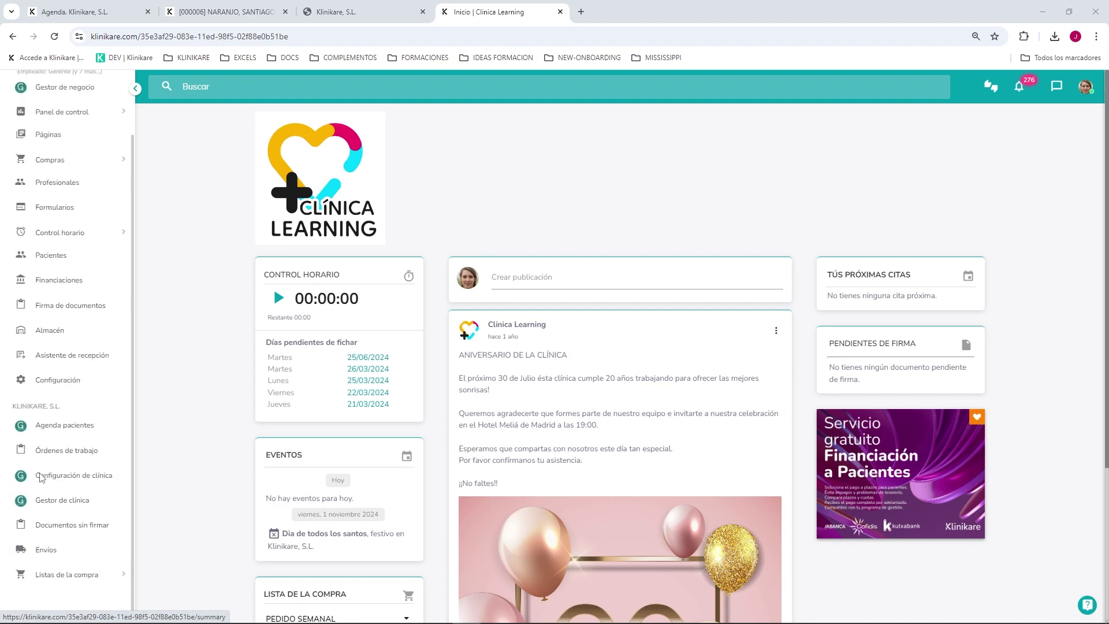
{"action": "left_click", "coordinate": [96, 527]}
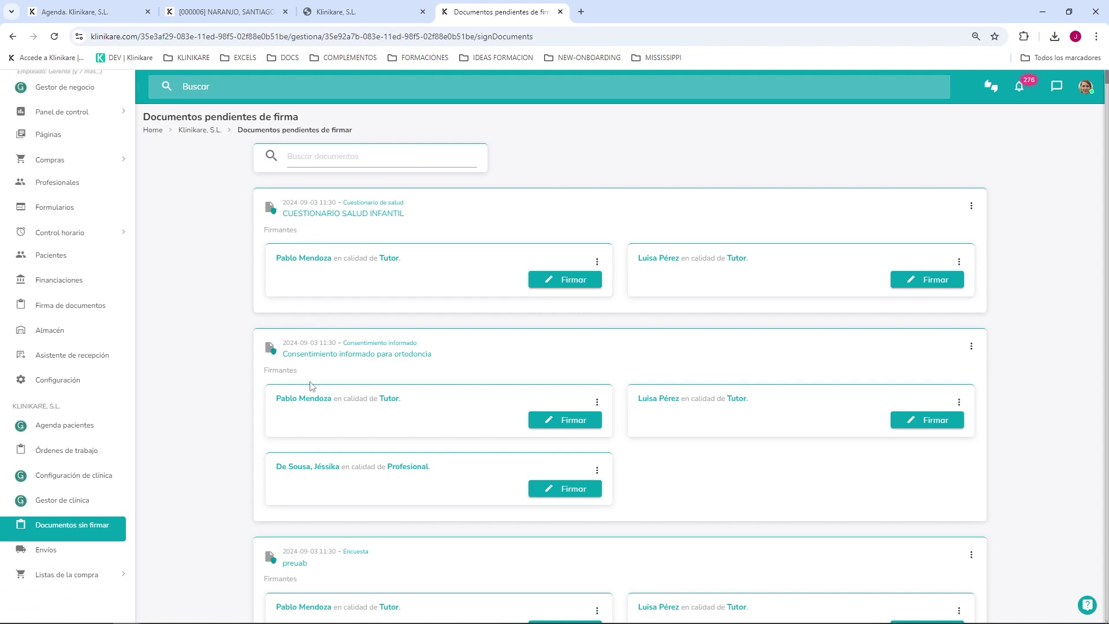
{"action": "scroll", "coordinate": [312, 580], "scroll_direction": "down", "scroll_amount": 1}
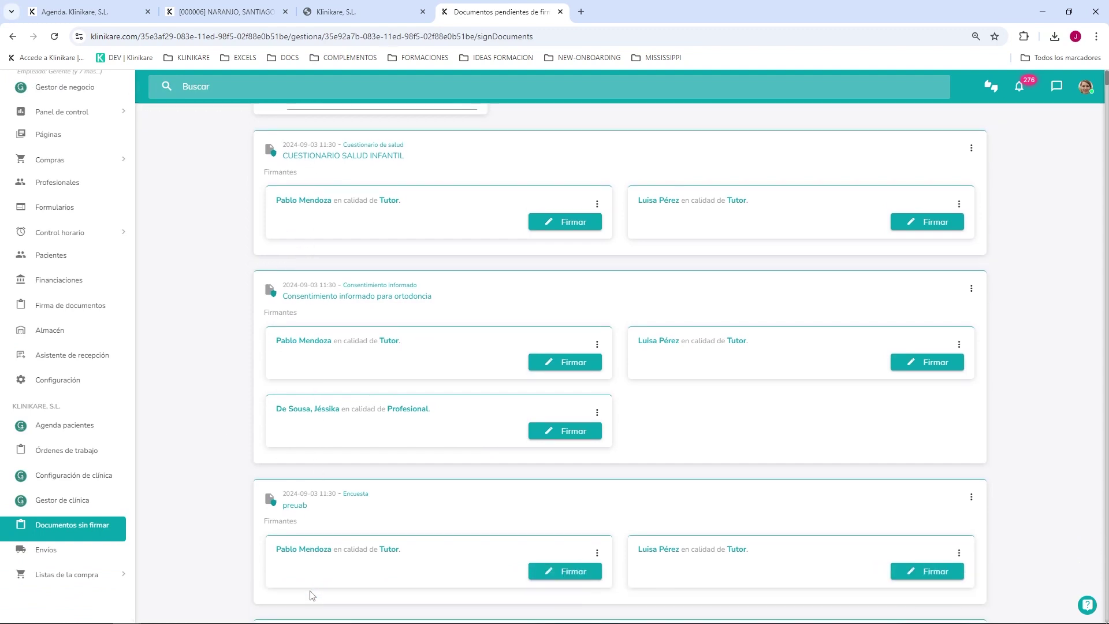
{"action": "scroll", "coordinate": [312, 596], "scroll_direction": "up", "scroll_amount": 1}
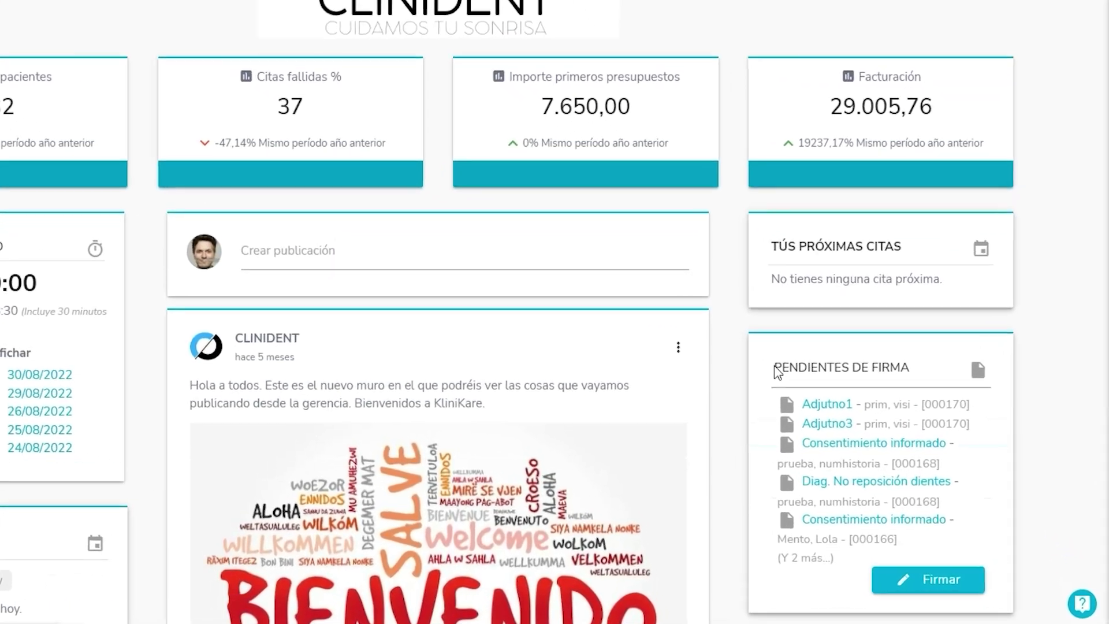
Step: Start a tutor's signature on the Consentimiento informado para ortodoncia card to show its QR code
{"action": "left_click_drag", "start_coordinate": [874, 430], "coordinate": [887, 429]}
{"action": "left_click_drag", "start_coordinate": [789, 362], "coordinate": [912, 365]}
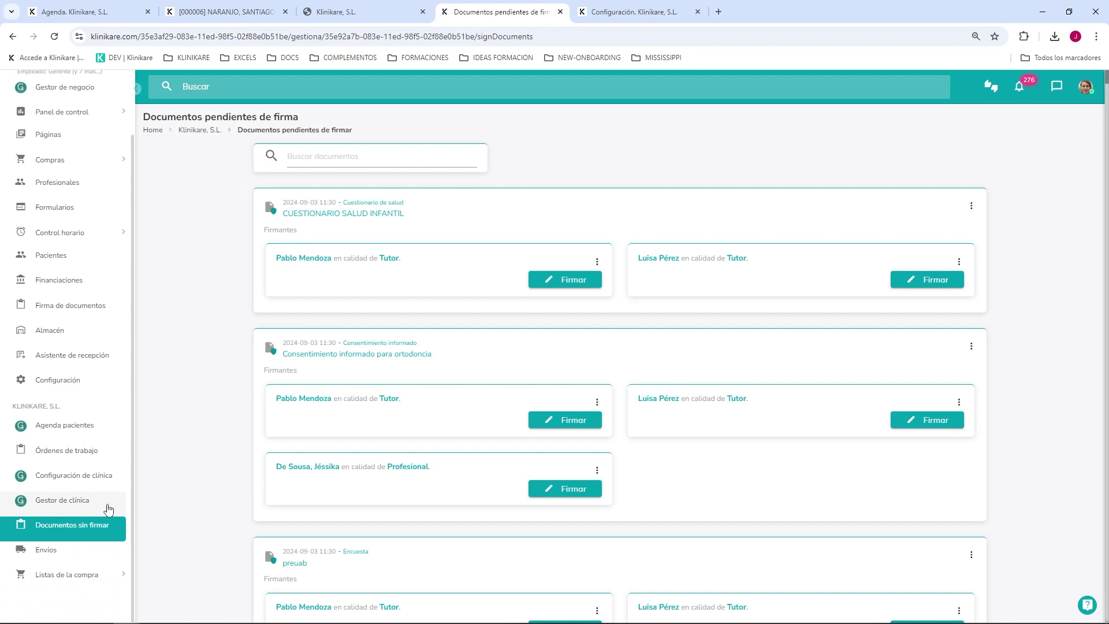
{"action": "left_click", "coordinate": [581, 417]}
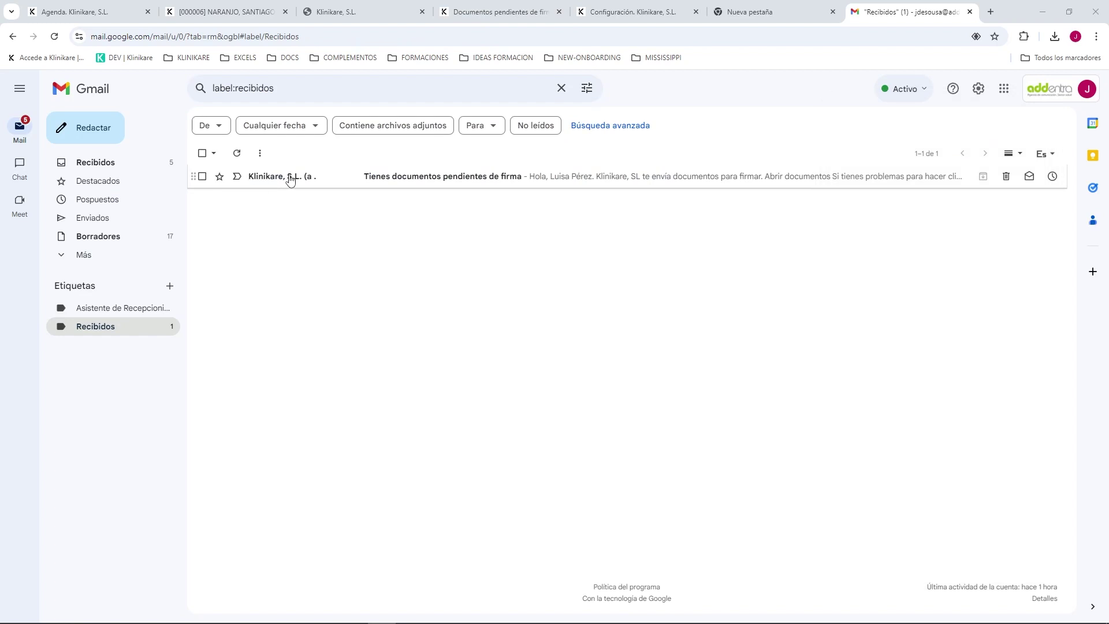
Step: From the 'Tienes documentos pendientes de firma' e-mail, open the documents, draw a signature and submit it
{"action": "left_click", "coordinate": [389, 181]}
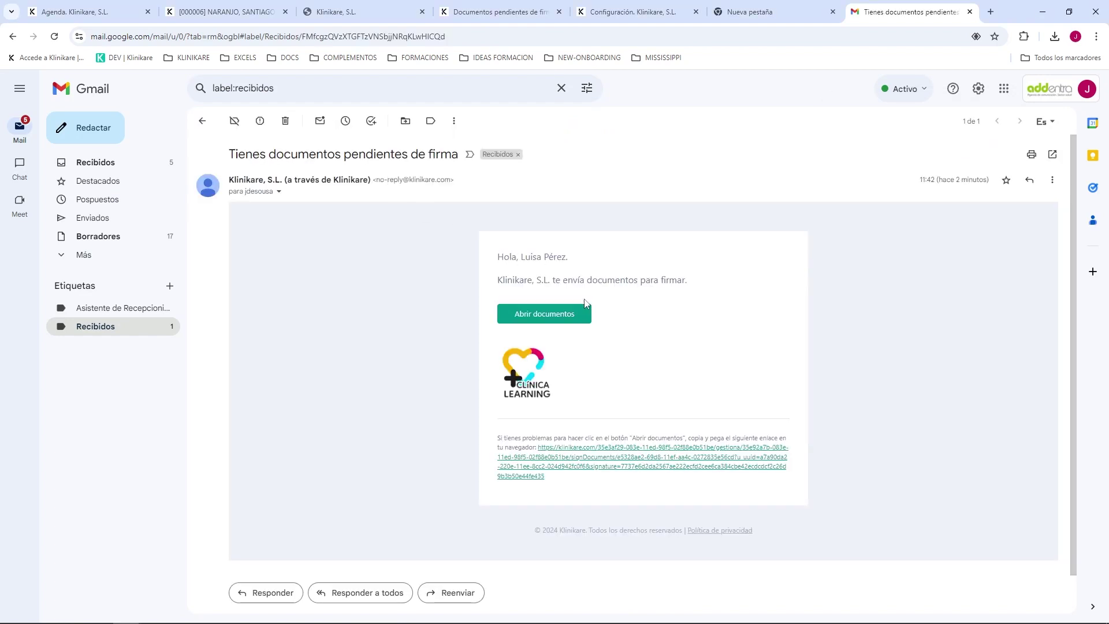
{"action": "left_click", "coordinate": [547, 318]}
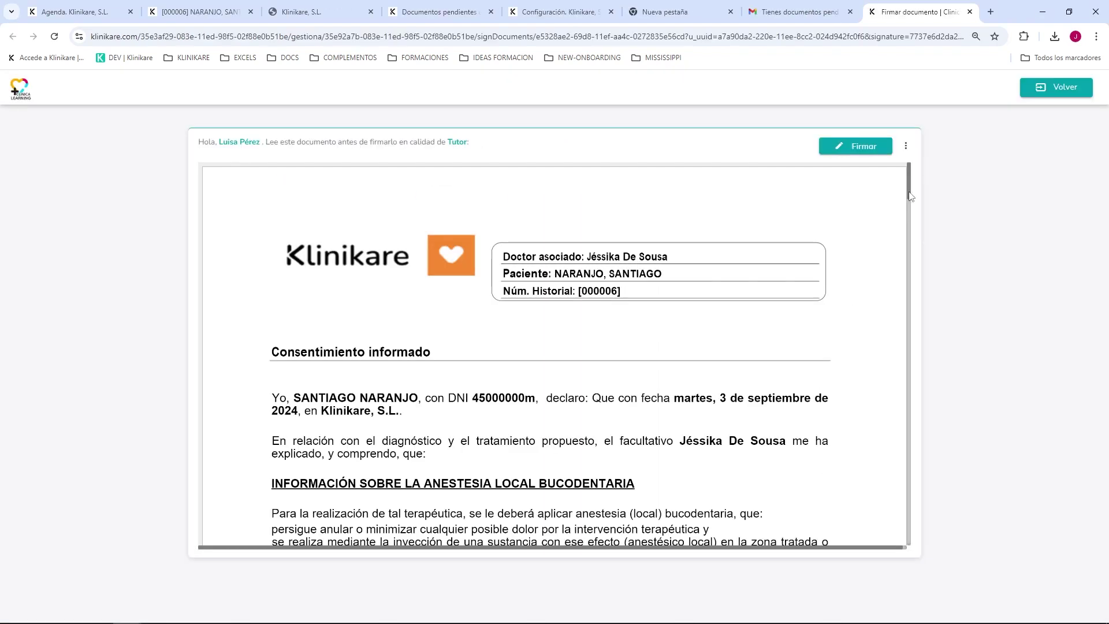
{"action": "scroll", "coordinate": [911, 196], "scroll_direction": "down", "scroll_amount": 10}
{"action": "left_click", "coordinate": [863, 147]}
{"action": "left_click_drag", "start_coordinate": [474, 291], "coordinate": [590, 267]}
{"action": "left_click_drag", "start_coordinate": [397, 252], "coordinate": [495, 312]}
{"action": "left_click", "coordinate": [821, 498]}
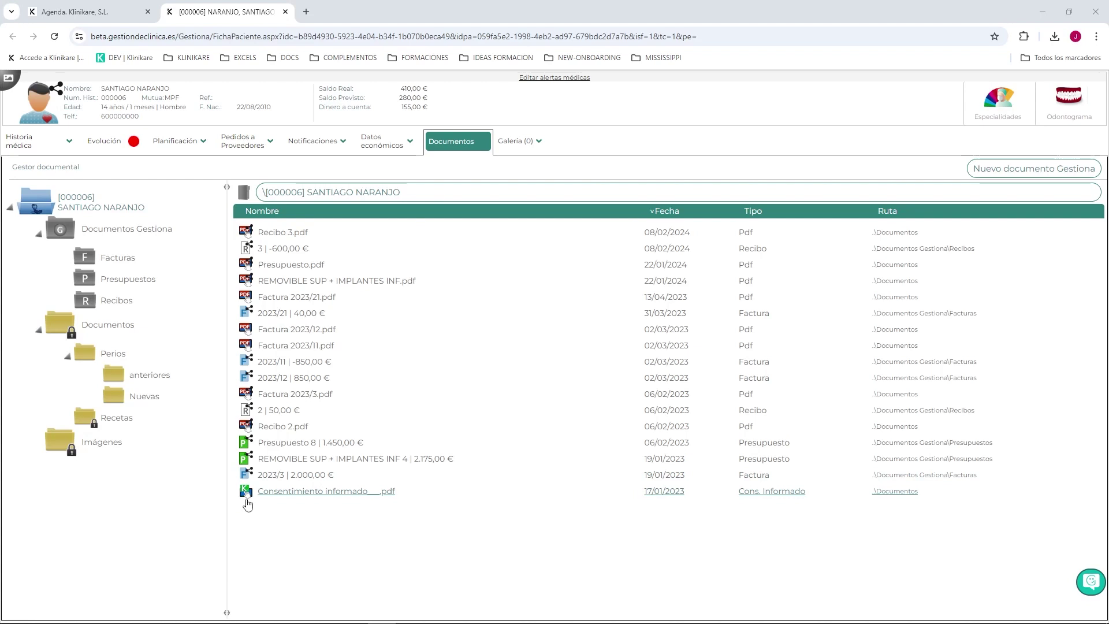
Step: Open Consentimiento informado___.pdf and scroll to its signed last page
{"action": "left_click", "coordinate": [248, 502]}
{"action": "scroll", "coordinate": [299, 370], "scroll_direction": "down", "scroll_amount": 5}
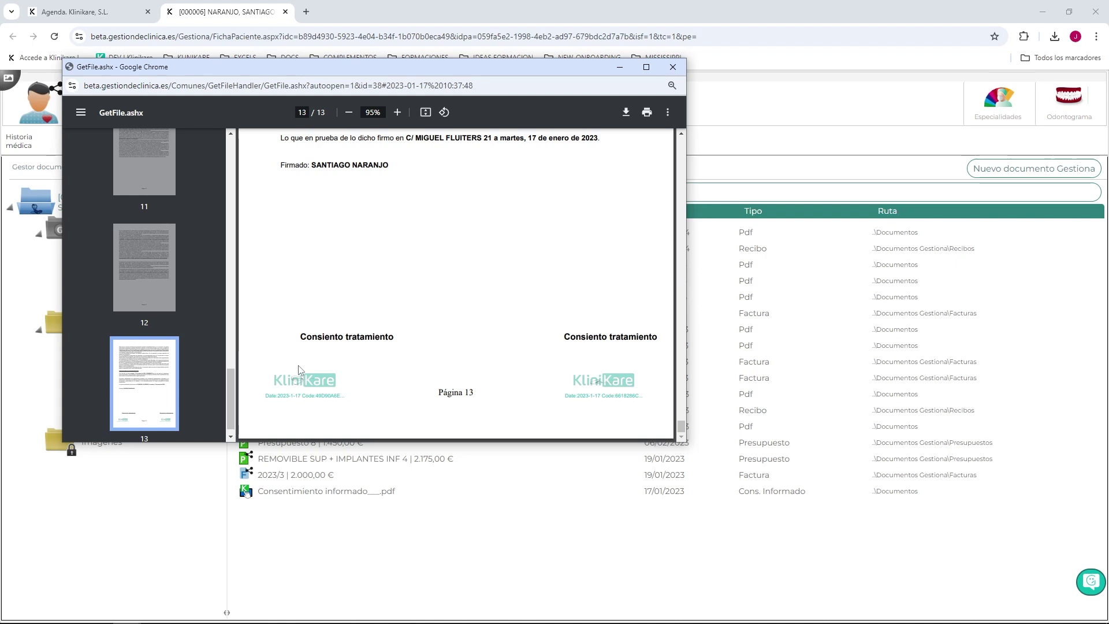